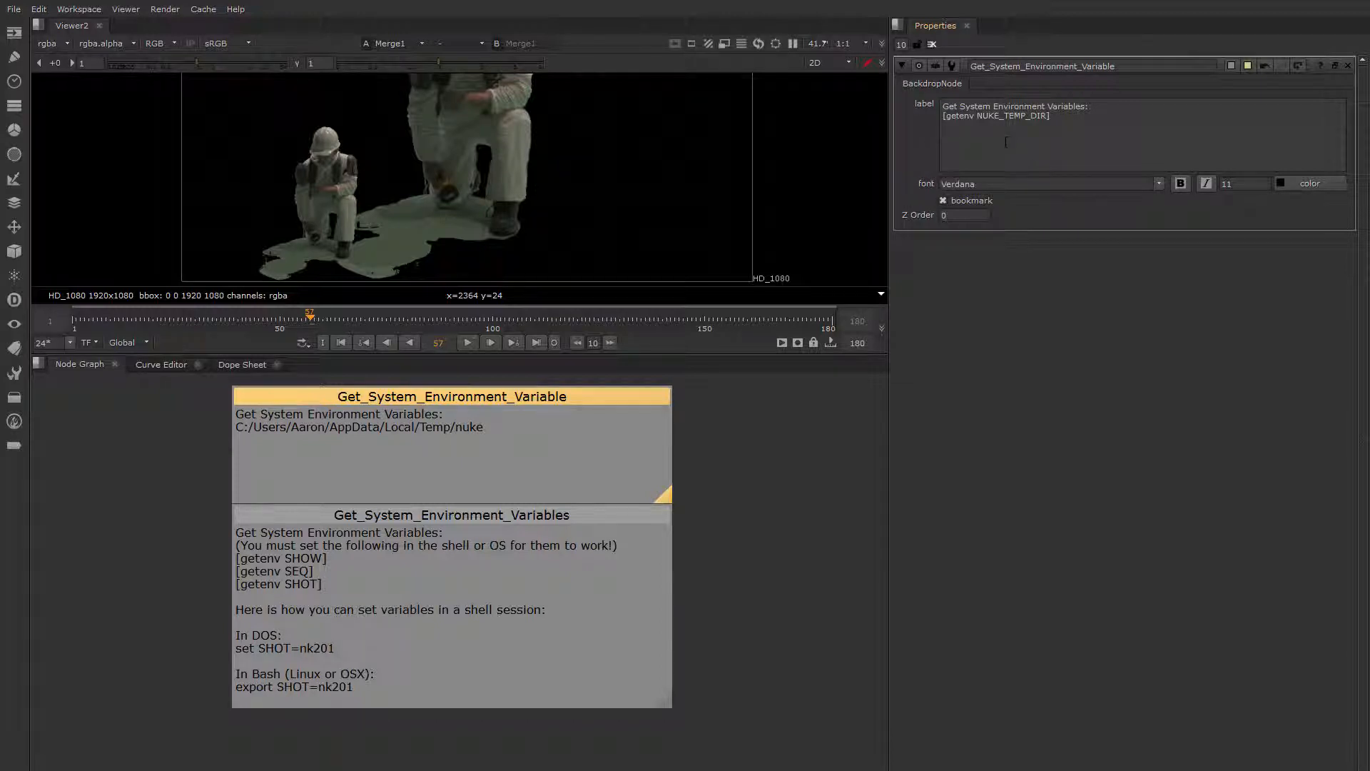
Step: Examine the getenv NUKE_TEMP_DIR expression in the Get_System_Environment_Variable backdrop's label, and close its properties
left_click_drag(978, 117, 949, 117)
left_click(953, 148)
left_click_drag(973, 116, 1049, 116)
left_click(1016, 145)
left_click_drag(977, 115, 1045, 116)
left_click(724, 530)
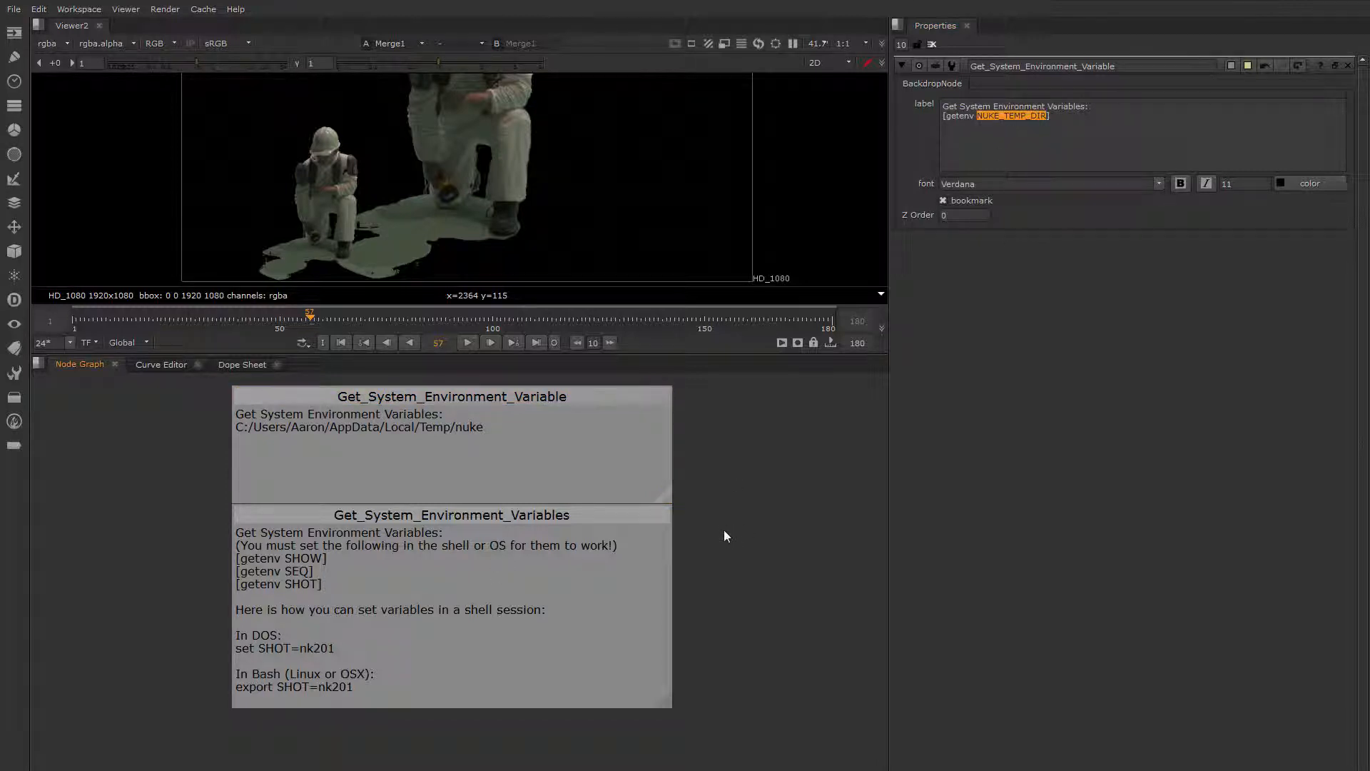
left_click(933, 45)
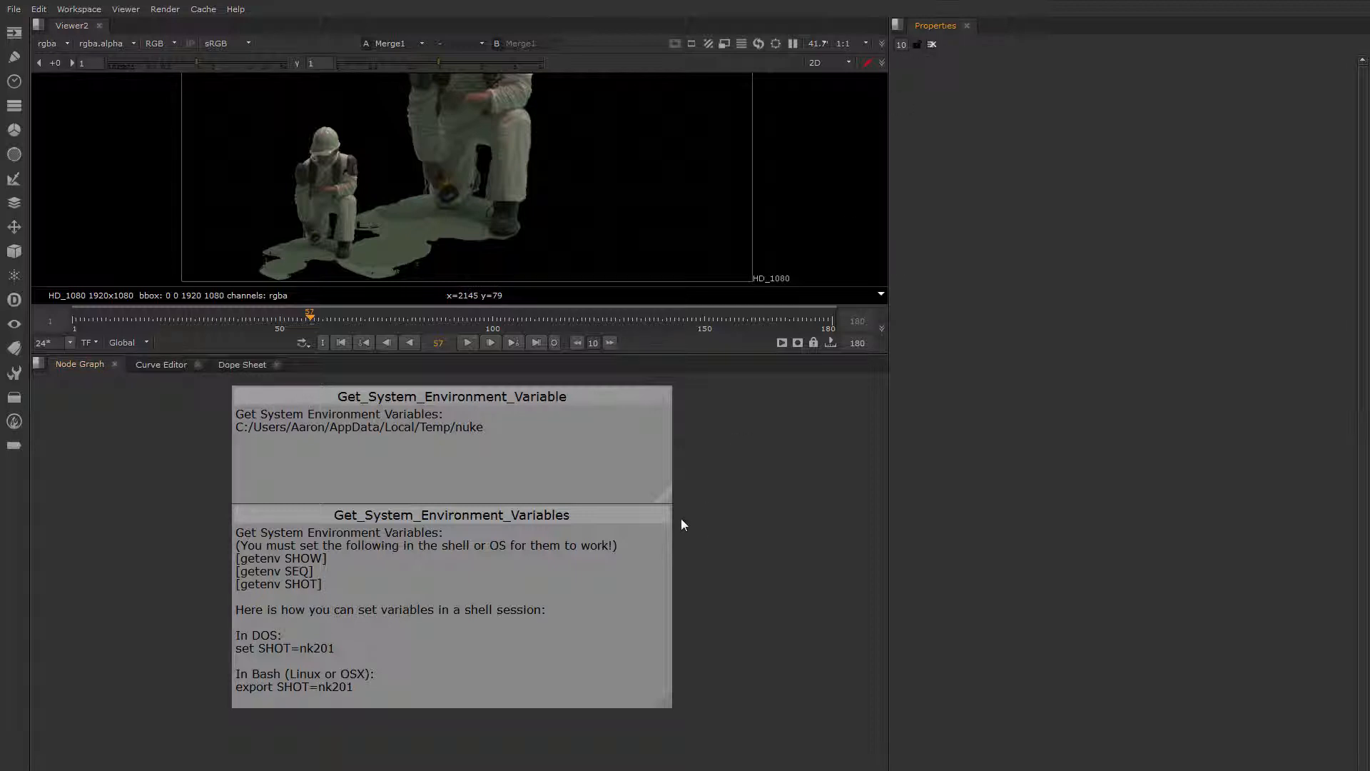
Step: Switch to the Windows command prompt and set the SHOW environment variable to LearnNuke
middle_click_drag(653, 545, 660, 465)
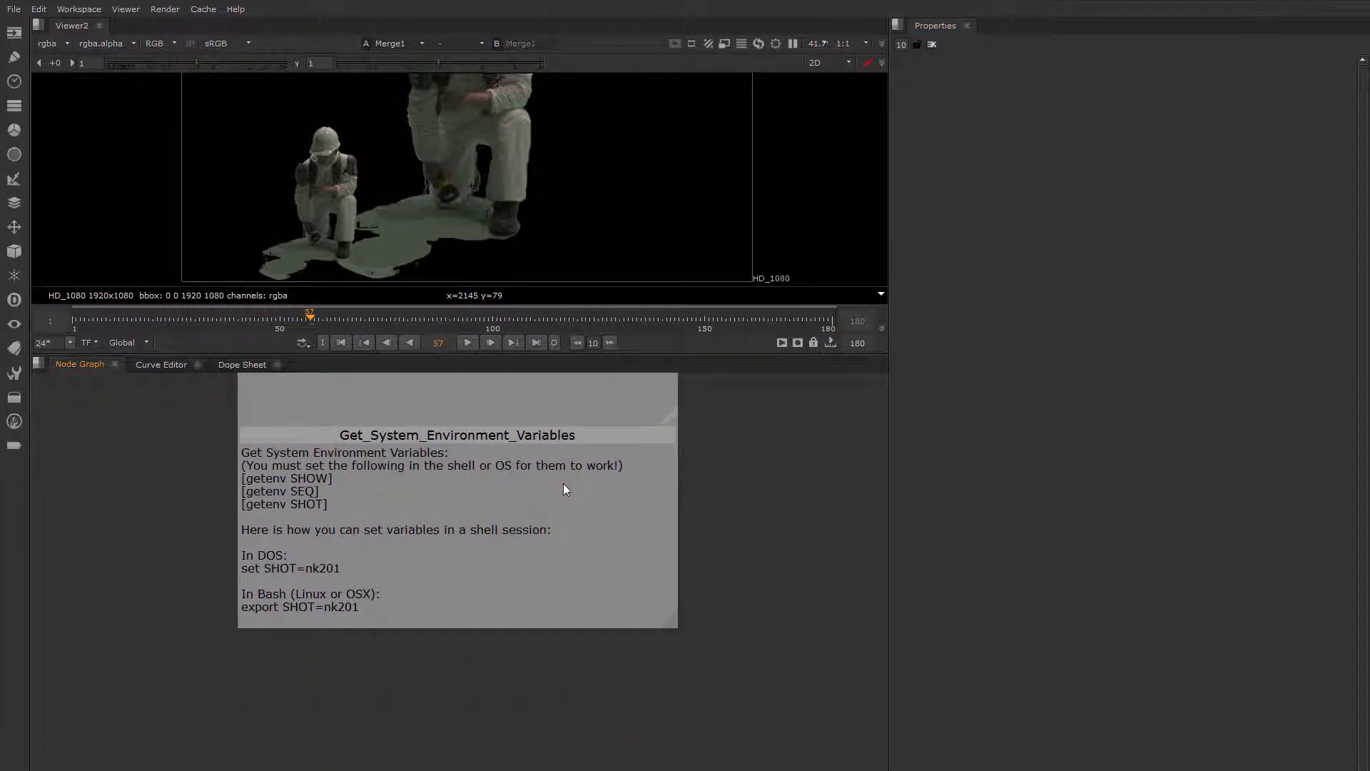
scroll(563, 482, "up", 2)
scroll(561, 489, "down", 2)
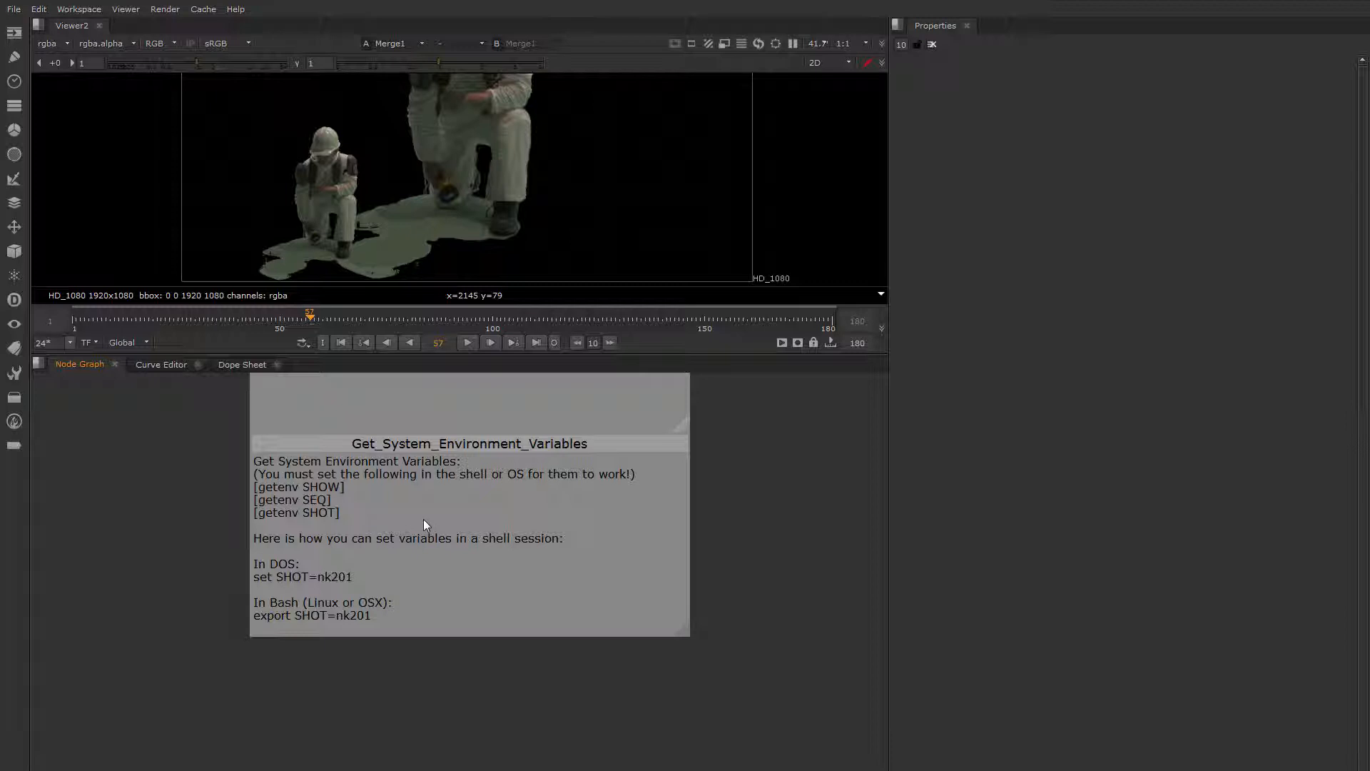
key("alt+Tab")
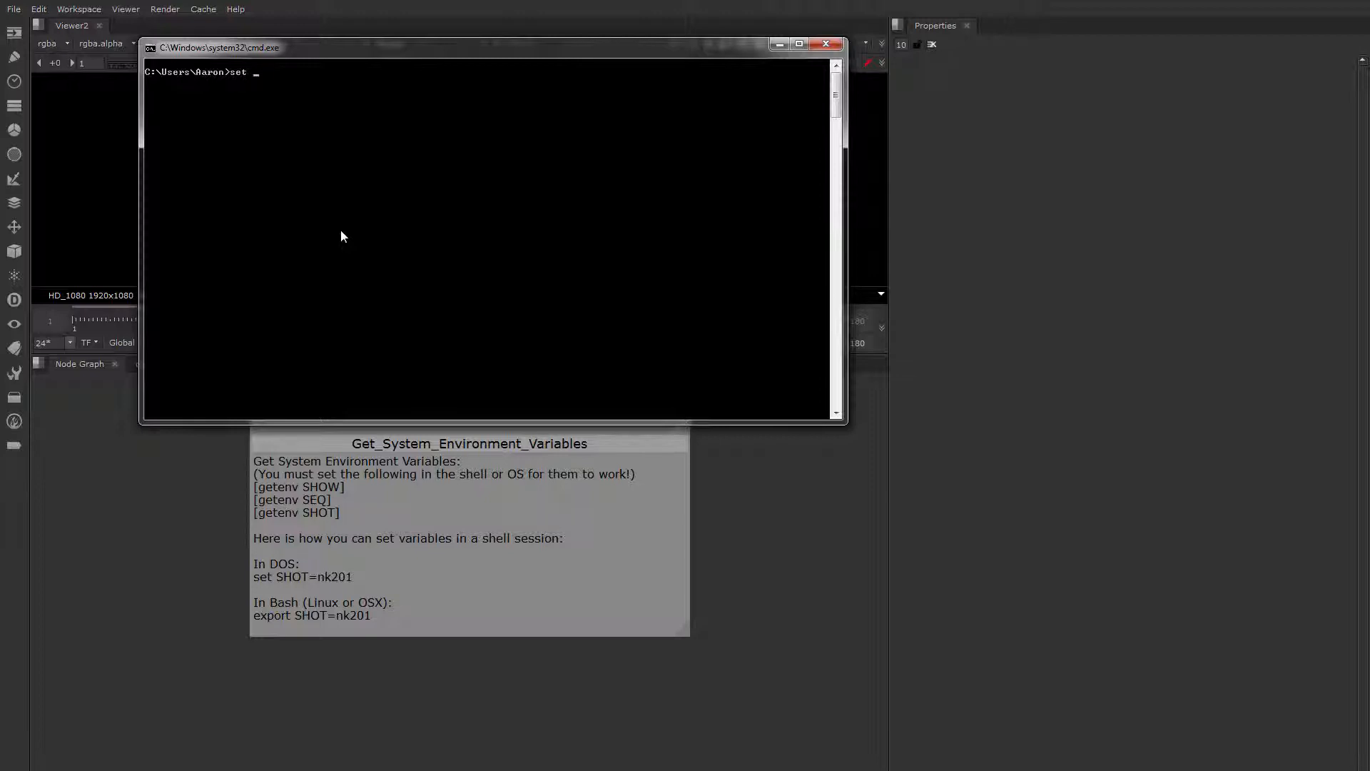
type("SHOW=LearnNuke")
key("Return")
Step: Set the SEQ environment variable to nk in the same shell session
key("Up")
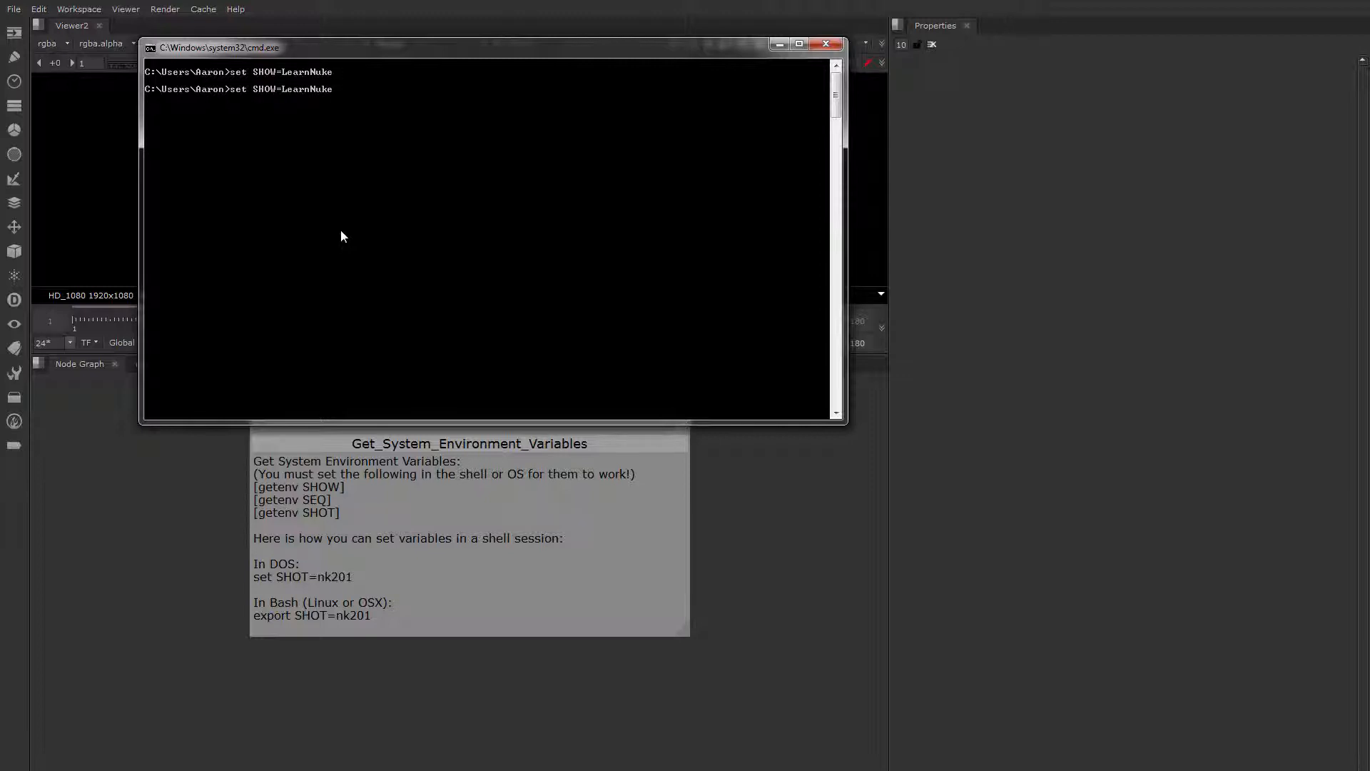
key("BackSpace")
key("BackSpace")
key("BackSpace")
key("BackSpace")
key("BackSpace")
key("BackSpace")
key("BackSpace")
key("BackSpace")
key("BackSpace")
key("BackSpace")
key("BackSpace")
key("BackSpace")
key("BackSpace")
type("EQ")
key("Return")
Step: Set the SHOT environment variable to nk201 in the same shell session
key("Up")
key("BackSpace")
key("BackSpace")
key("BackSpace")
key("BackSpace")
key("BackSpace")
type("HOT=nk201")
key("Return")
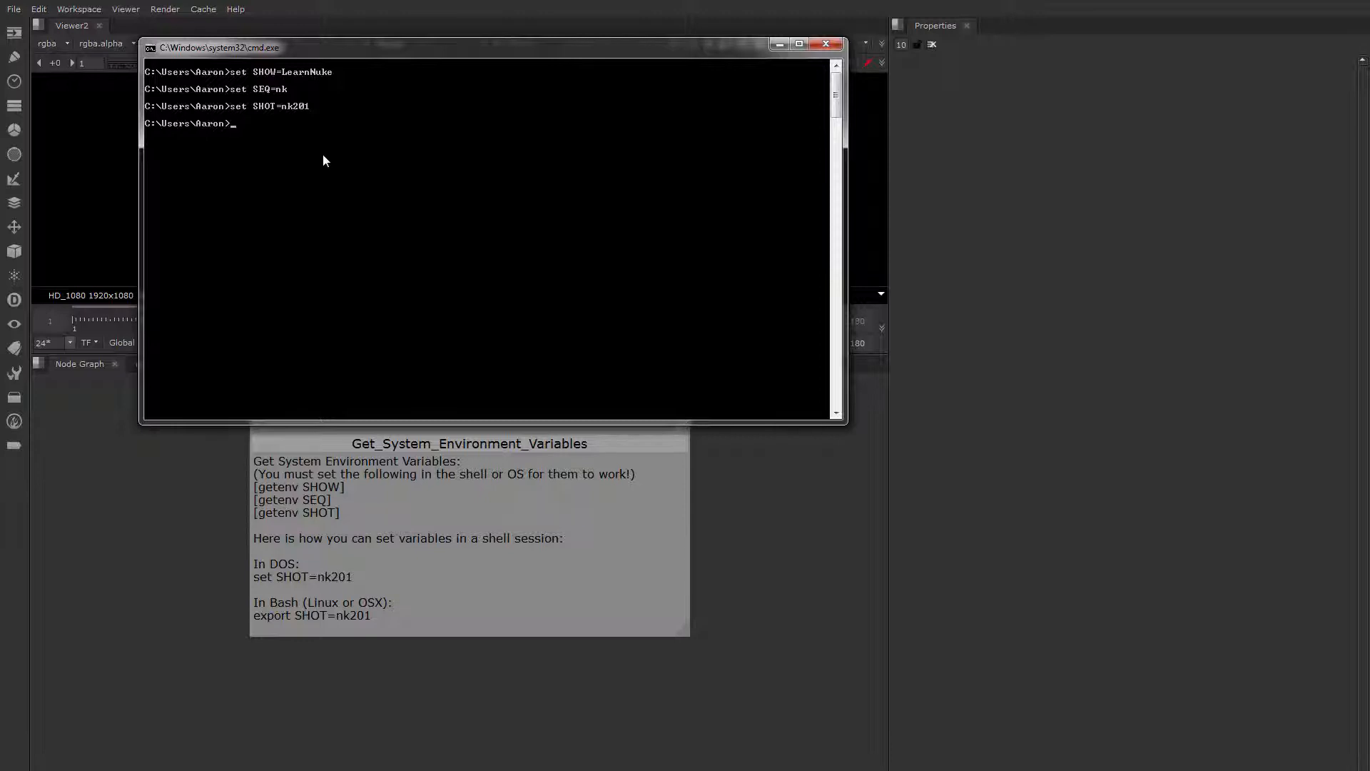
Step: Echo the SHOT variable in the shell to check its value
type("cho %")
left_click_drag(255, 106, 274, 108)
right_click(307, 150)
key("Return")
Step: Launch nukex from this shell session and open the recent comp tcl_examples_v1.nk
type("nukex")
key("Return")
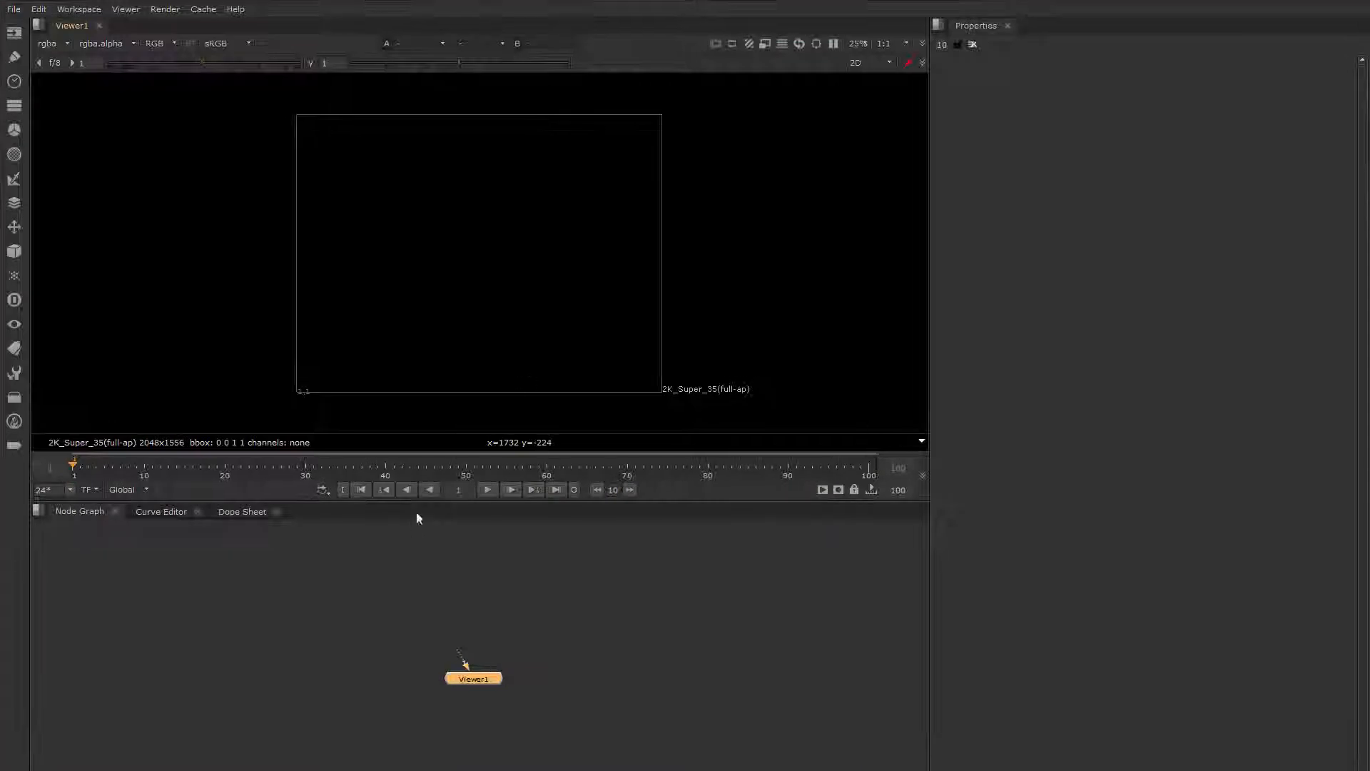
left_click(15, 10)
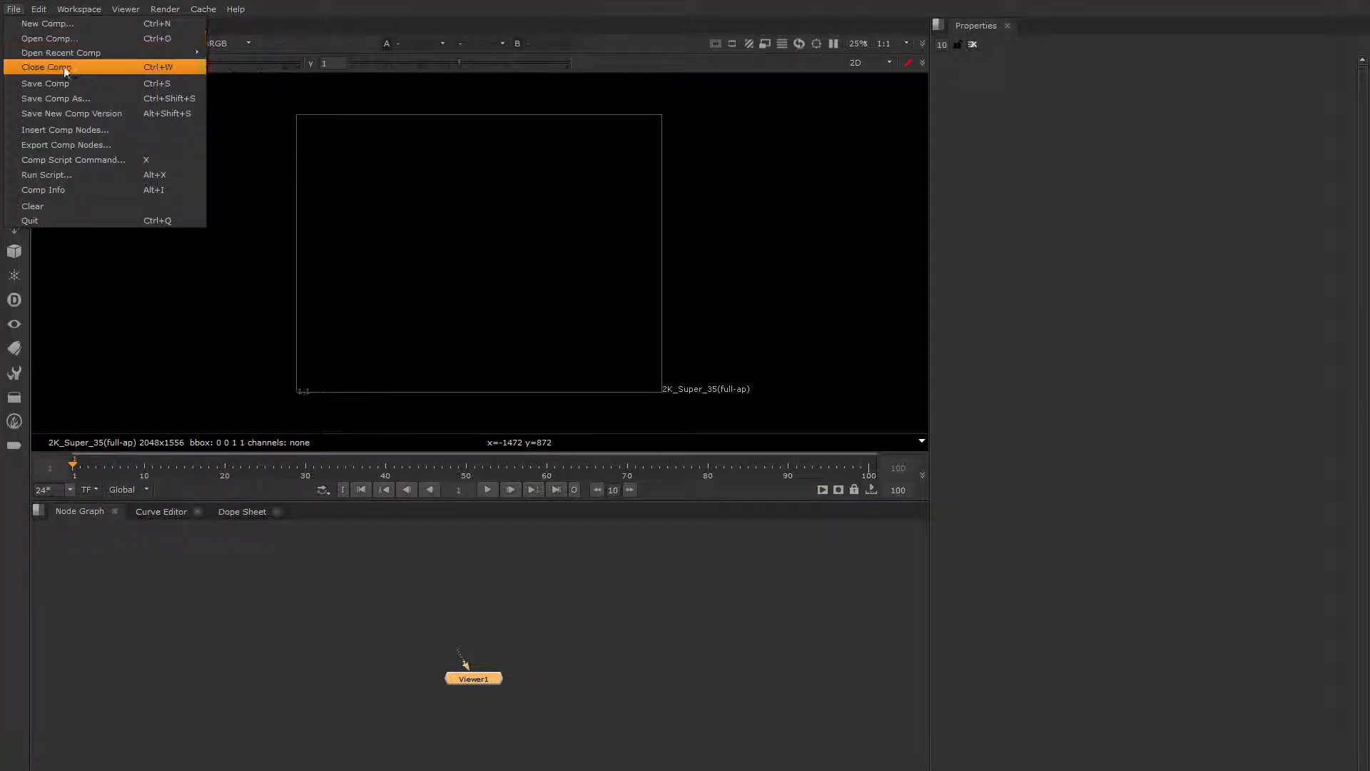
mouse_move(57, 53)
left_click(275, 57)
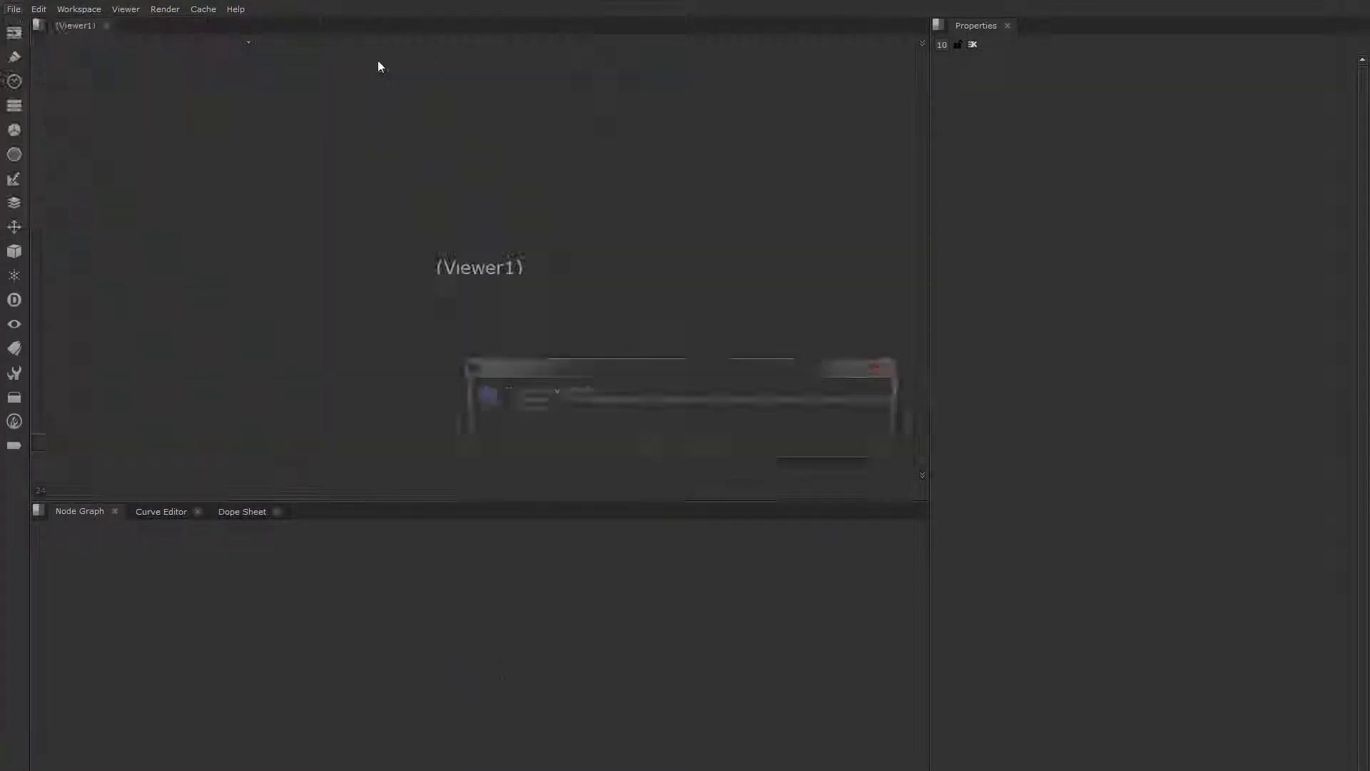
left_click(717, 446)
Step: Enlarge the Node Graph area and examine the SHOW, SEQ and SHOT lines in the Get_System_Environment_Variables backdrop
middle_click_drag(766, 576, 507, 612)
scroll(508, 611, "up", 4)
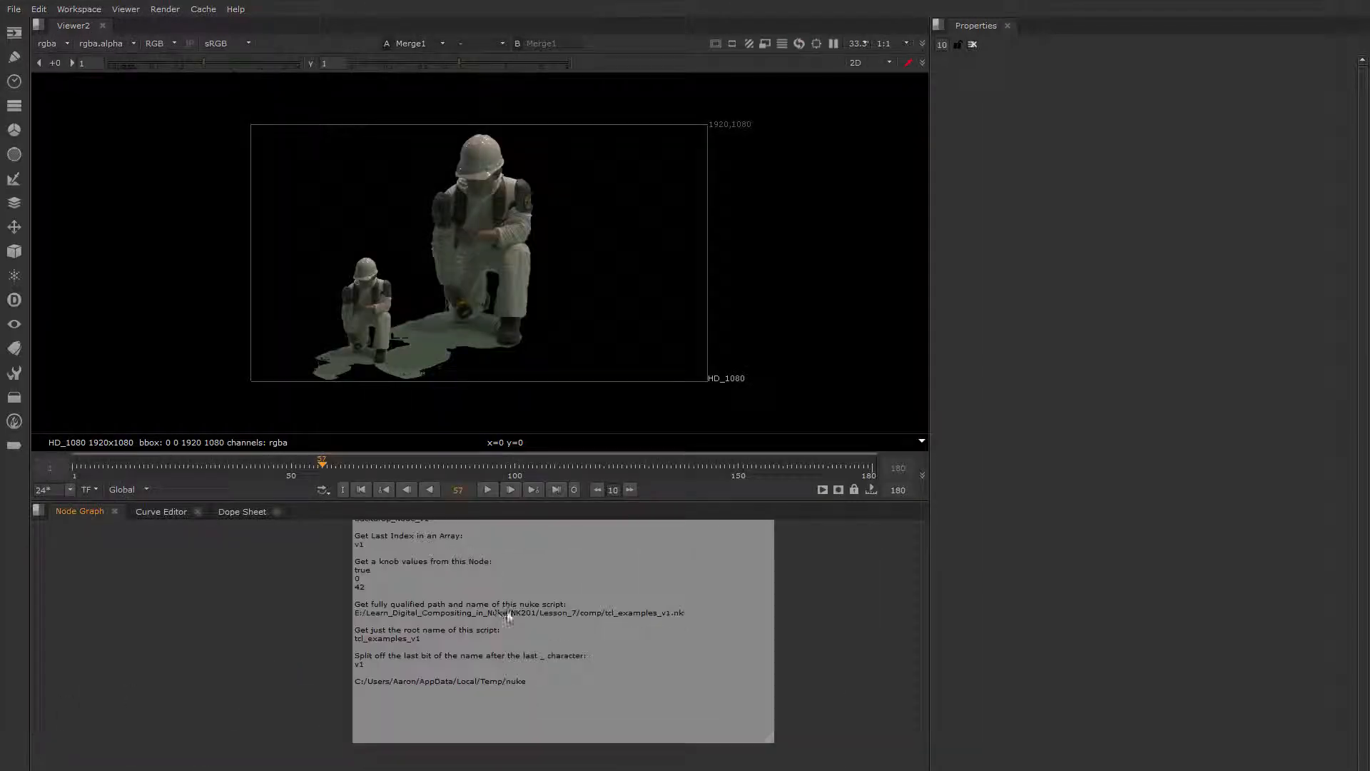
scroll(499, 612, "down", 7)
scroll(389, 660, "up", 8)
left_click_drag(549, 503, 546, 319)
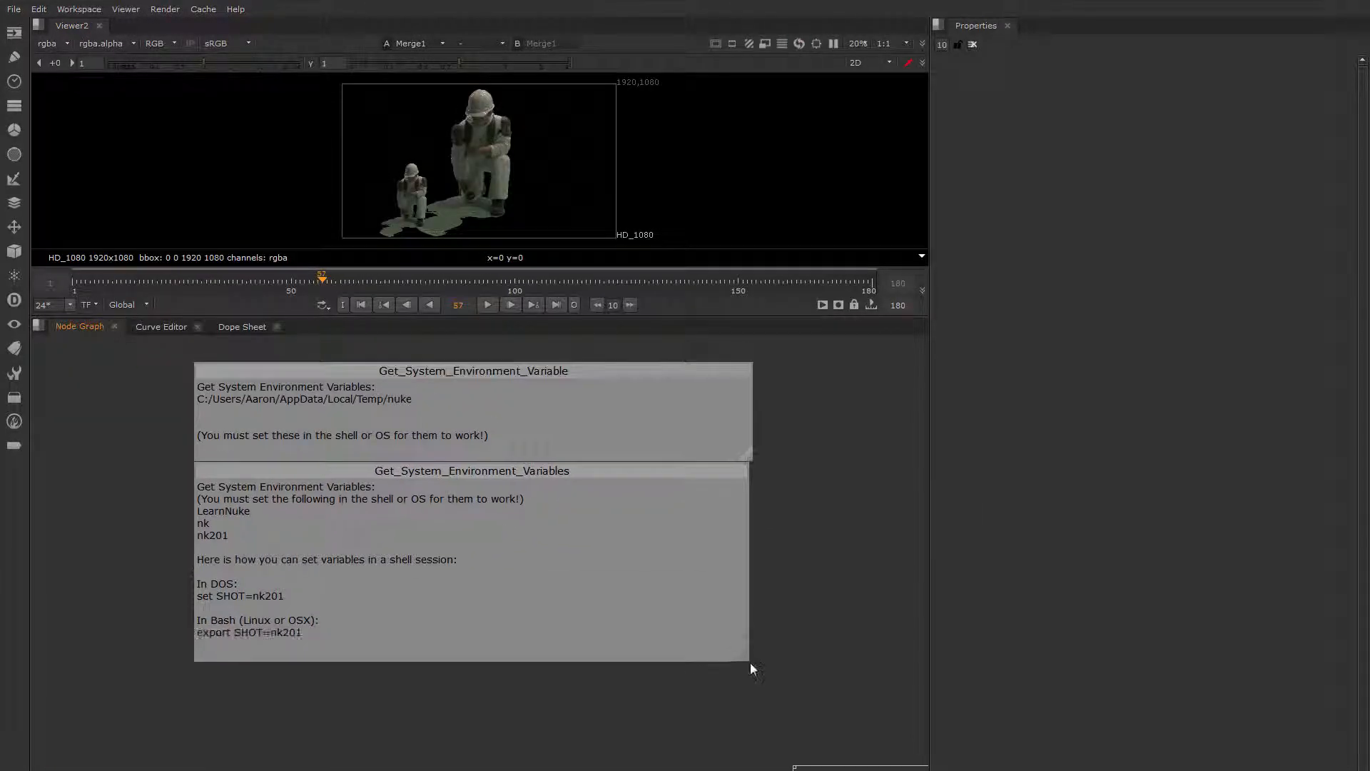
scroll(402, 598, "up", 3)
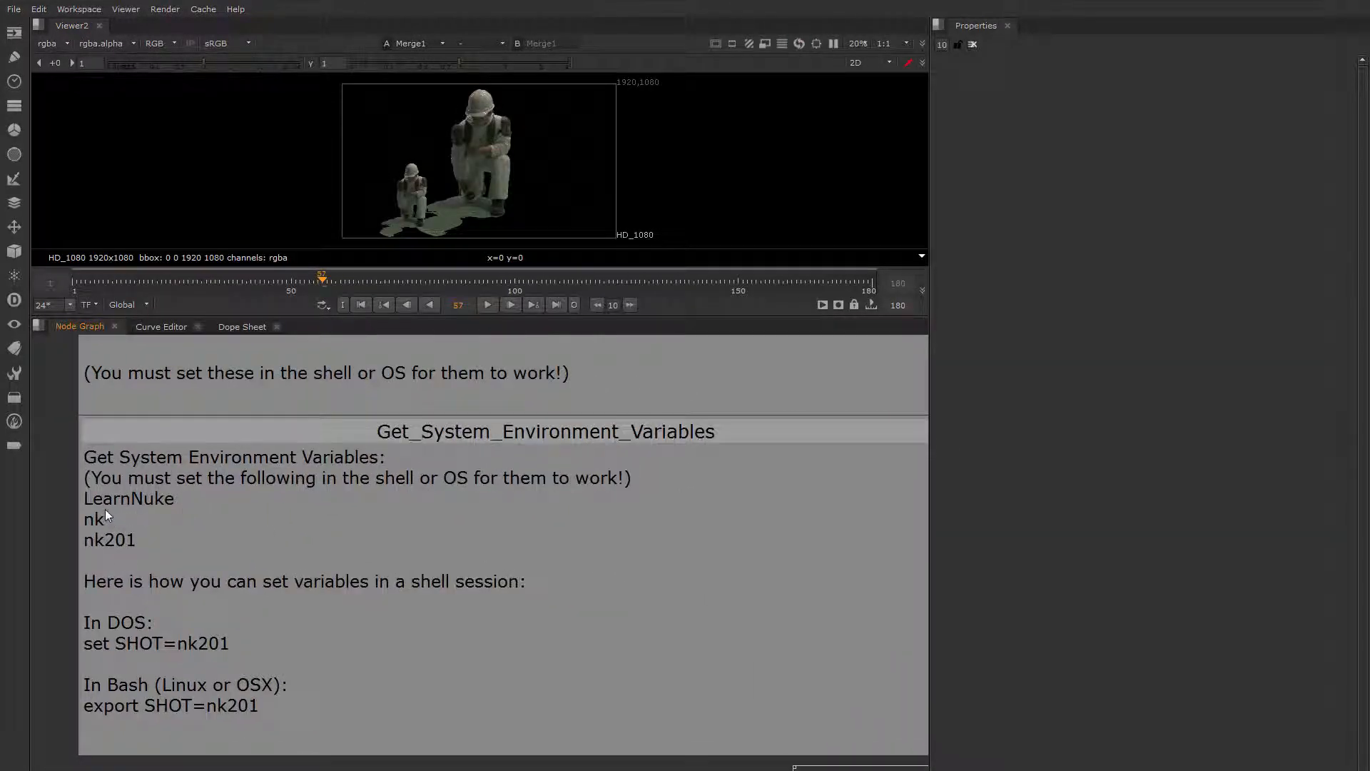
Step: Open the Get_System_Environment_Variables backdrop's properties, enlarge its label field and examine the getenv SEQ and getenv SHOT expressions
double_click(418, 441)
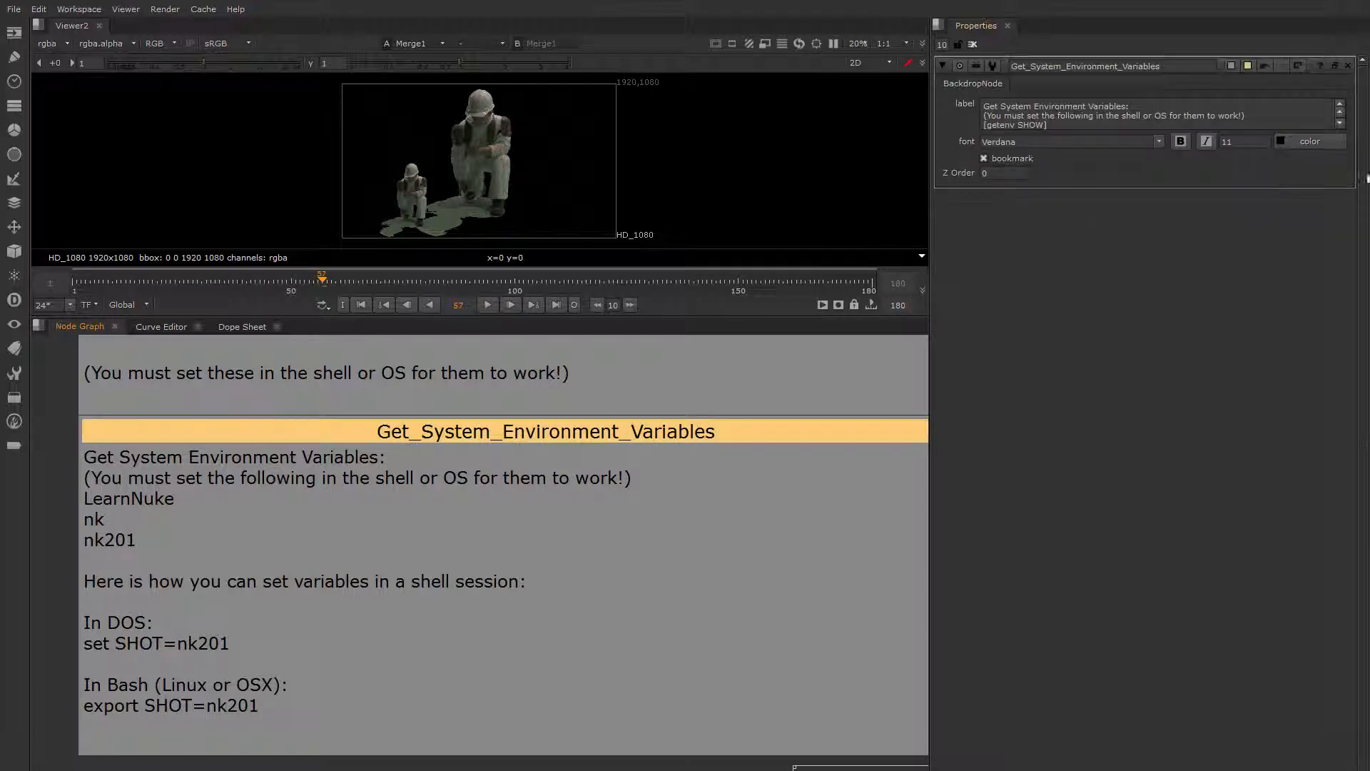
left_click_drag(1354, 188, 1353, 250)
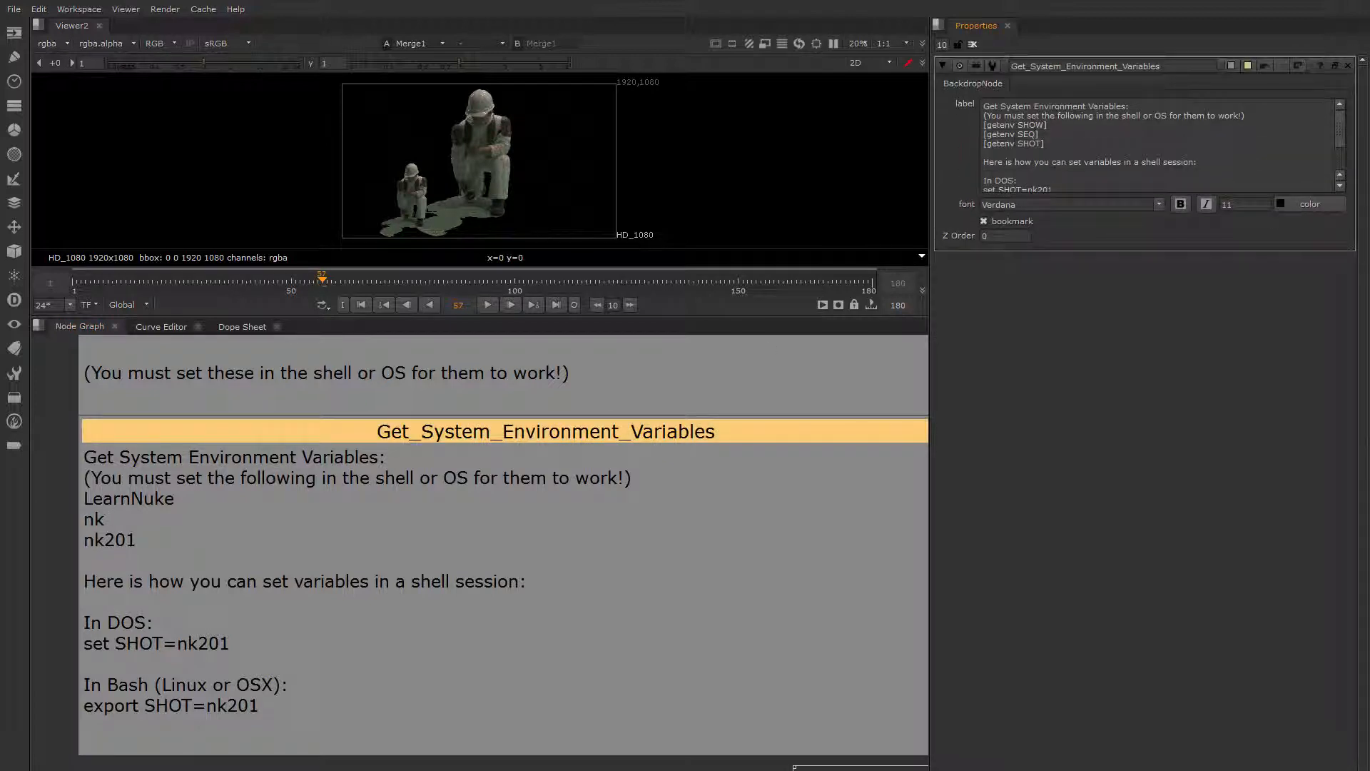
left_click(1029, 144)
double_click(1028, 134)
scroll(344, 559, "down", 5)
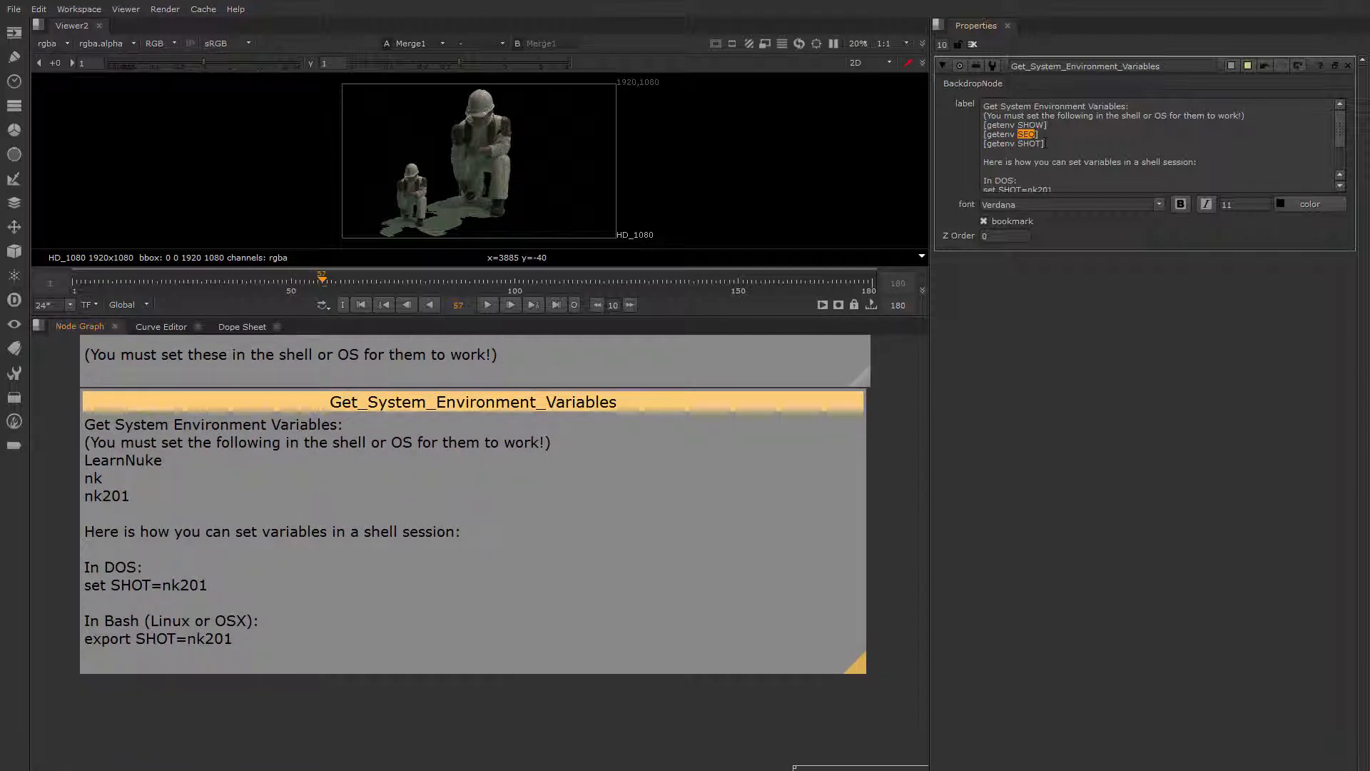
left_click_drag(1044, 143, 983, 143)
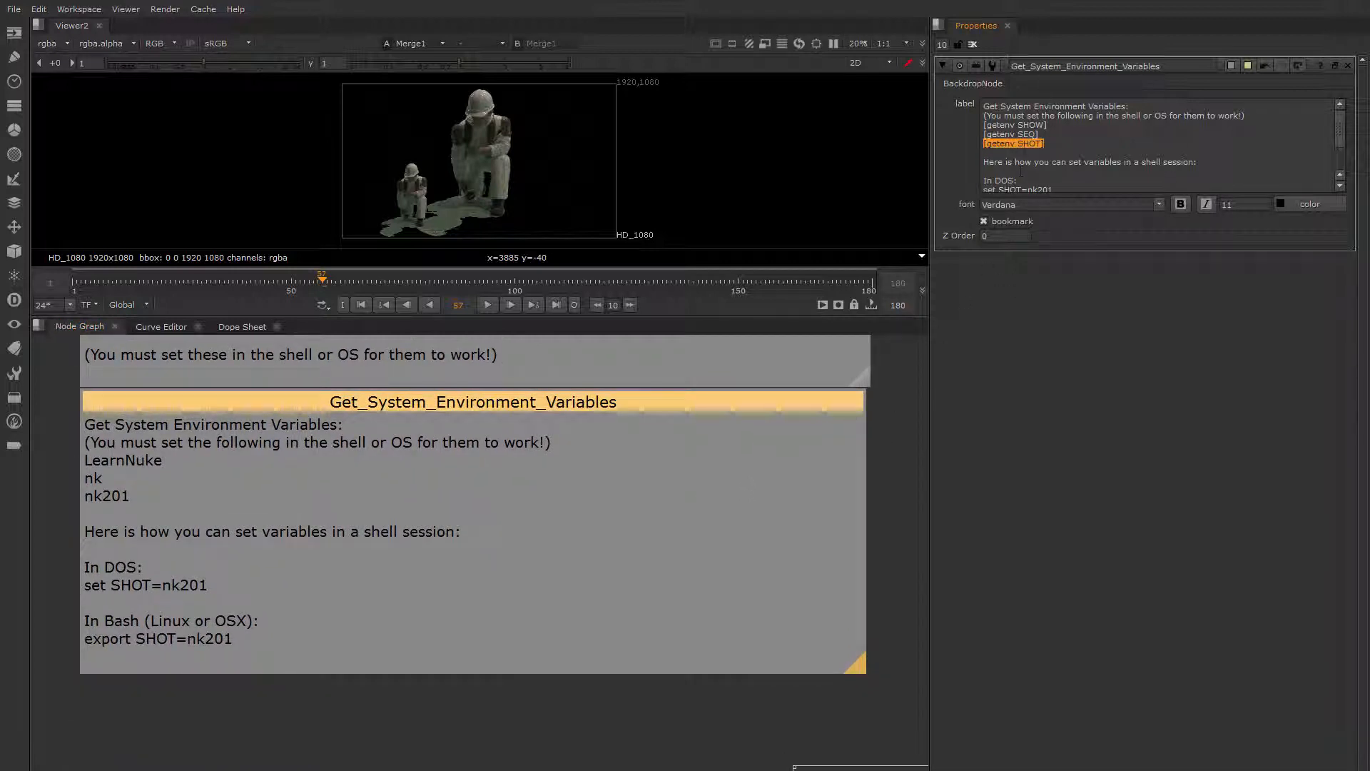